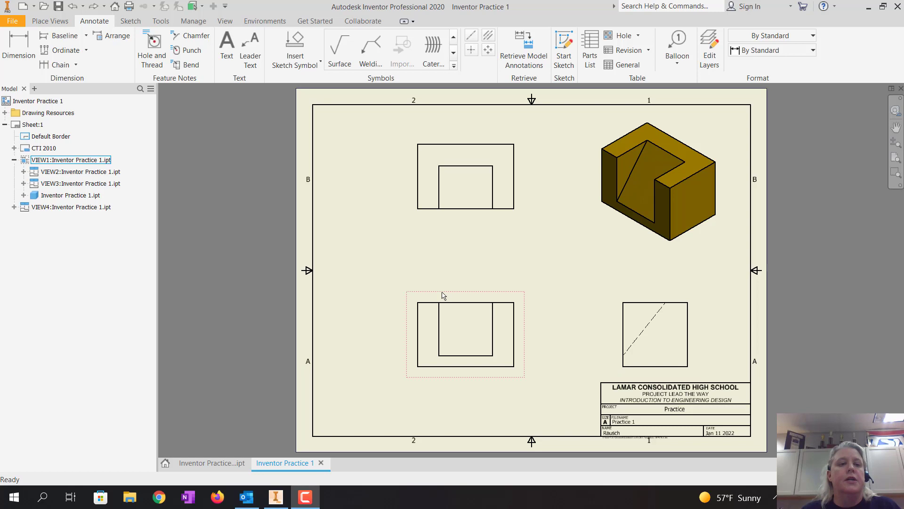
- Dimension the front view's overall width edge to edge as 2.25, placed below the view
left_click(50, 21)
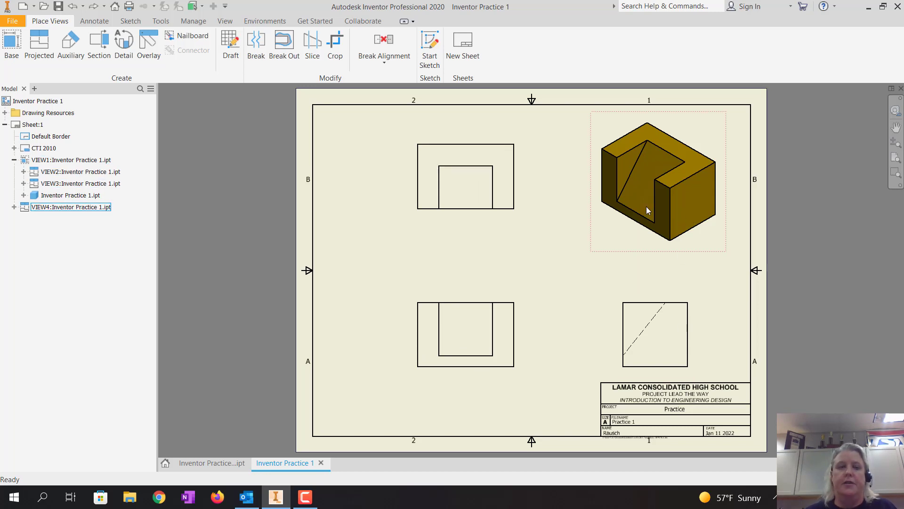
left_click(89, 21)
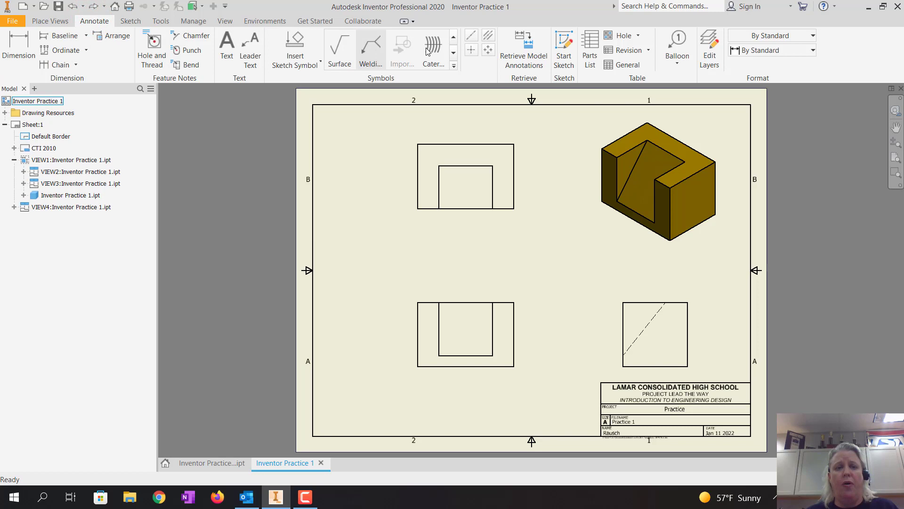
left_click(13, 44)
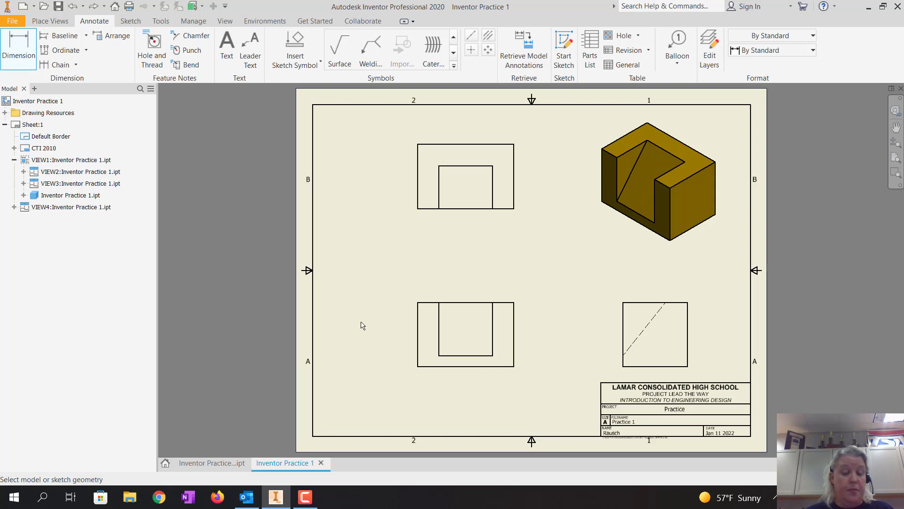
left_click(417, 364)
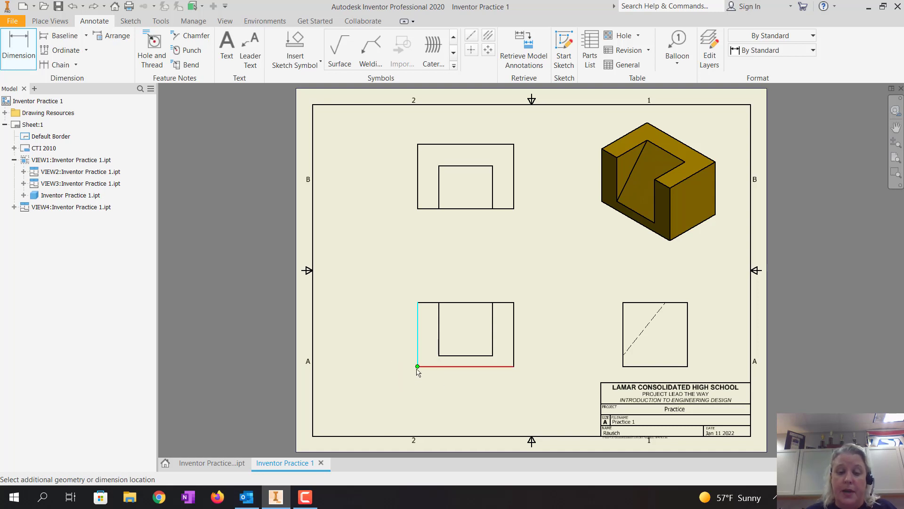
left_click(514, 366)
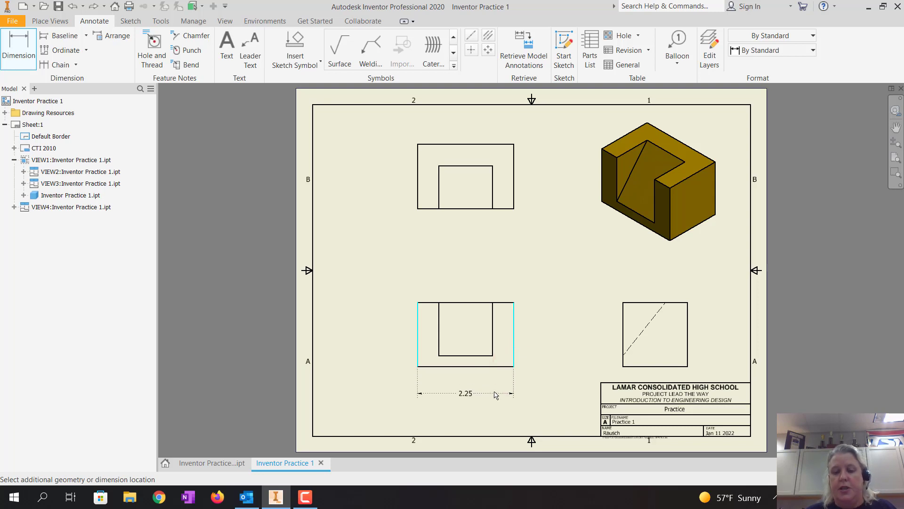
left_click(493, 394)
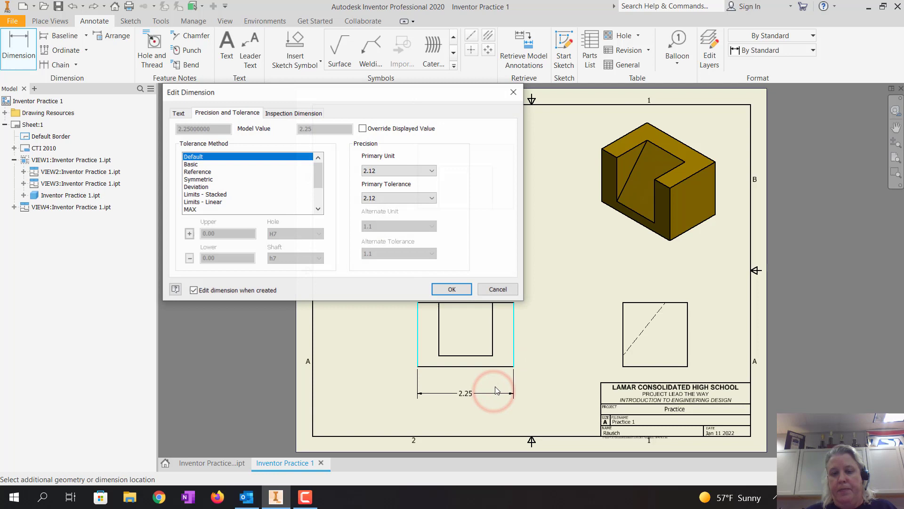
left_click(456, 289)
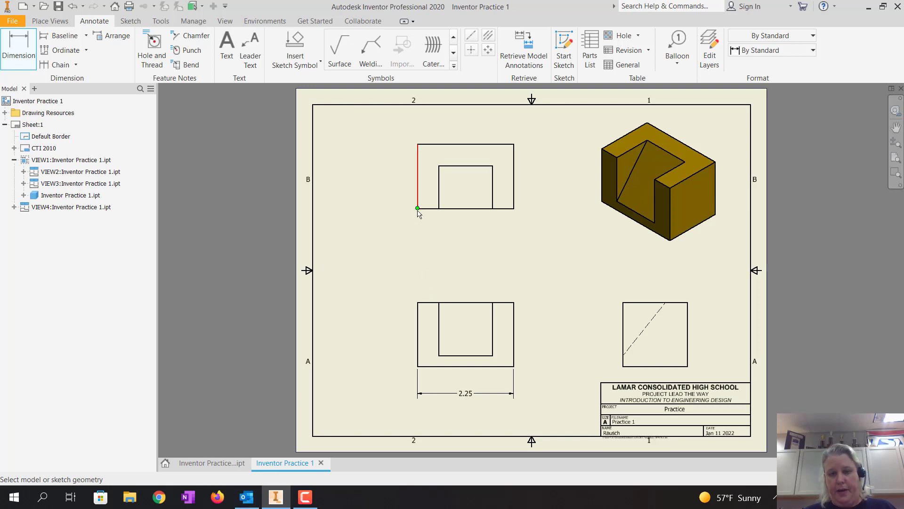
- Dimension the two .50 wall widths left and right of the notch below the top view
left_click(418, 207)
left_click(438, 208)
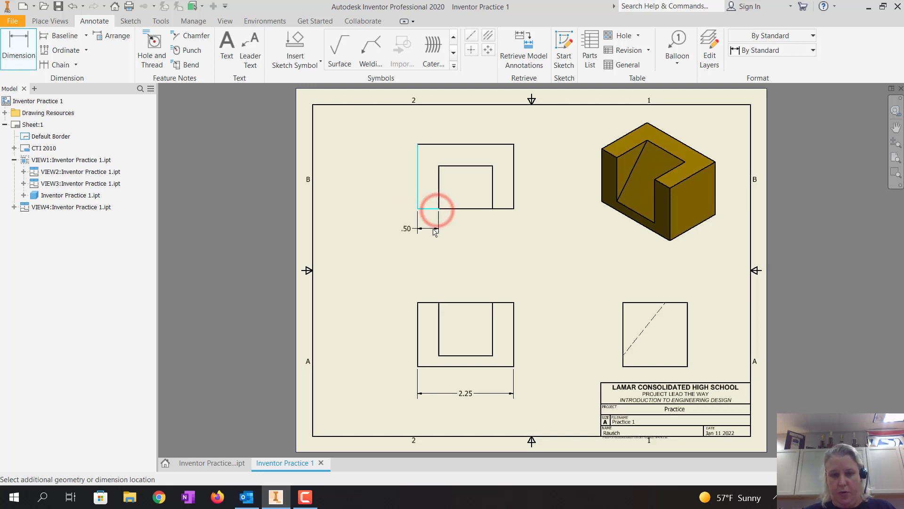
left_click(431, 229)
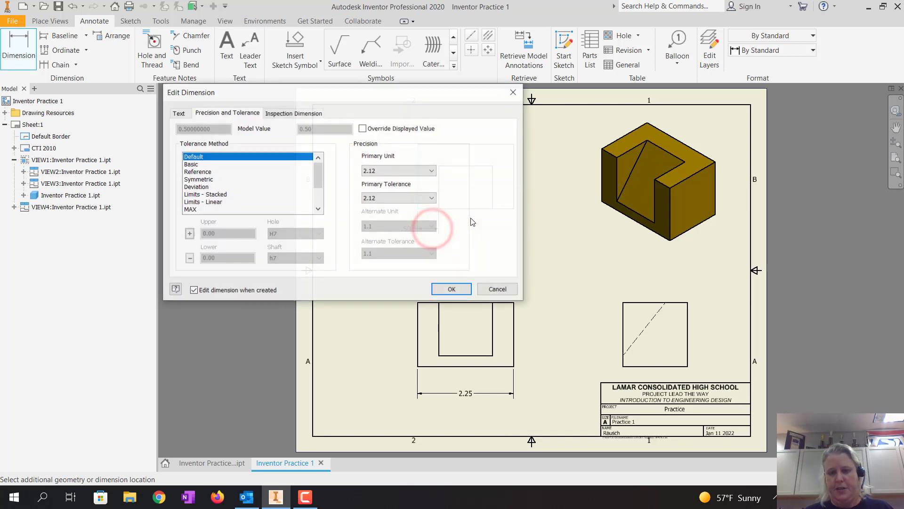
left_click(454, 292)
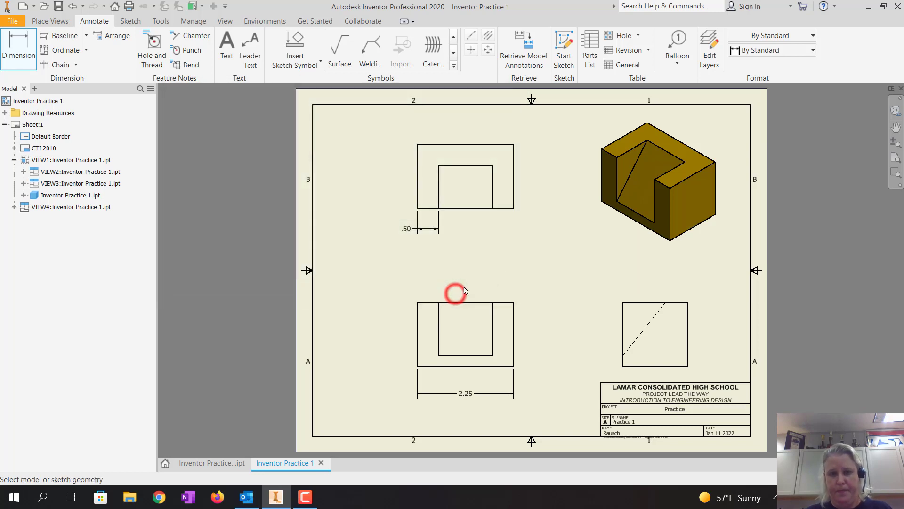
left_click(493, 207)
left_click(511, 210)
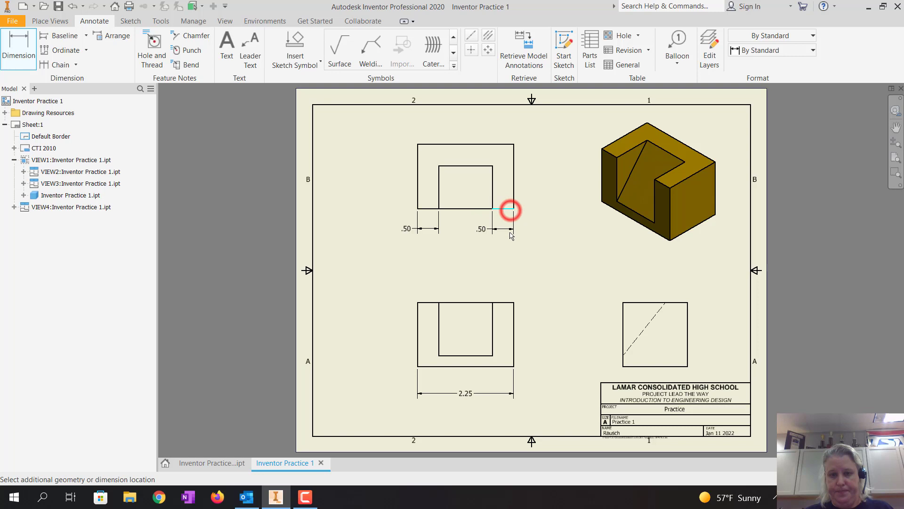
left_click(511, 230)
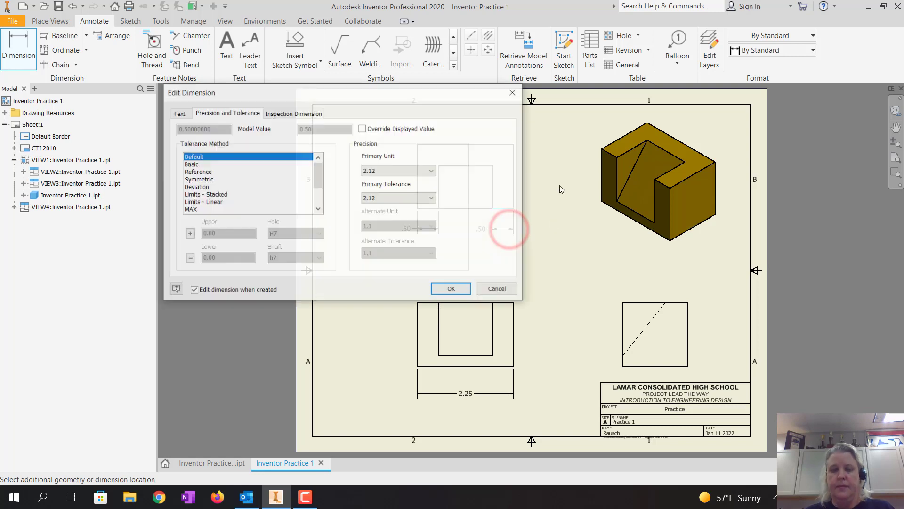
left_click(453, 289)
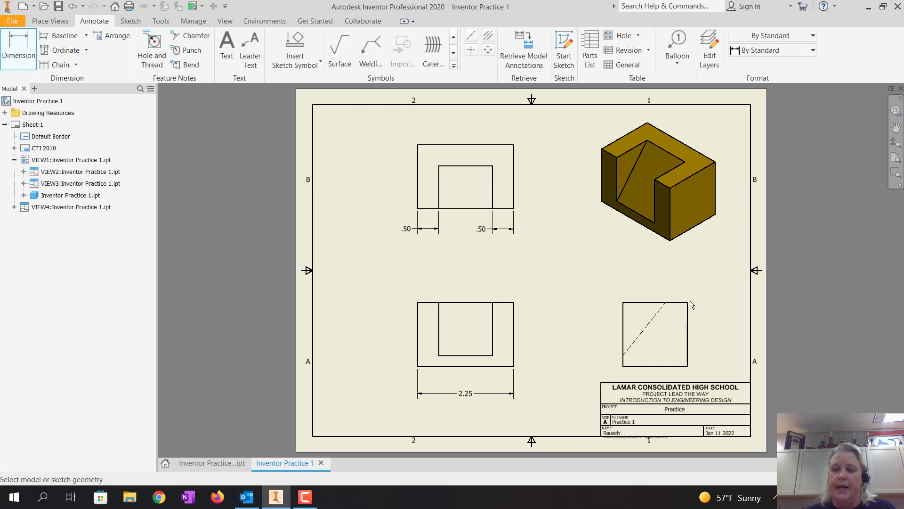
- Add a 1.50 height dimension on the left side of the front view
left_click(418, 303)
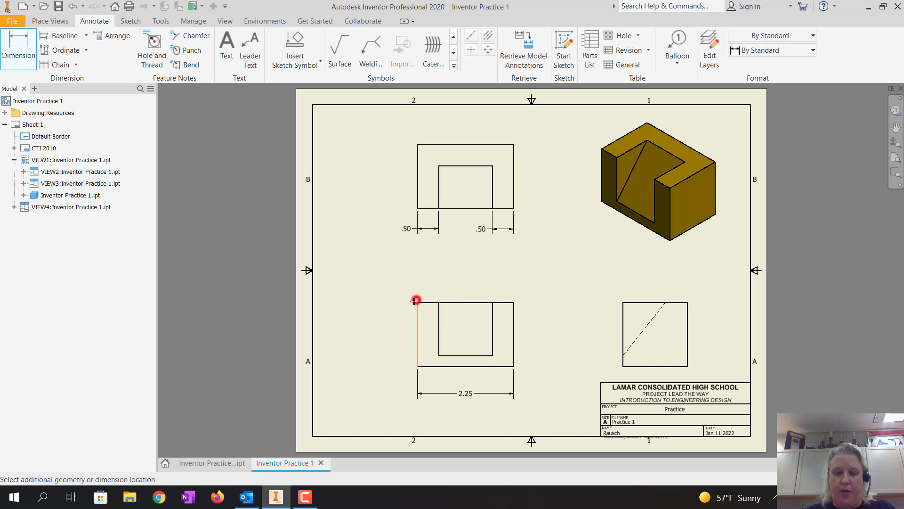
left_click(417, 368)
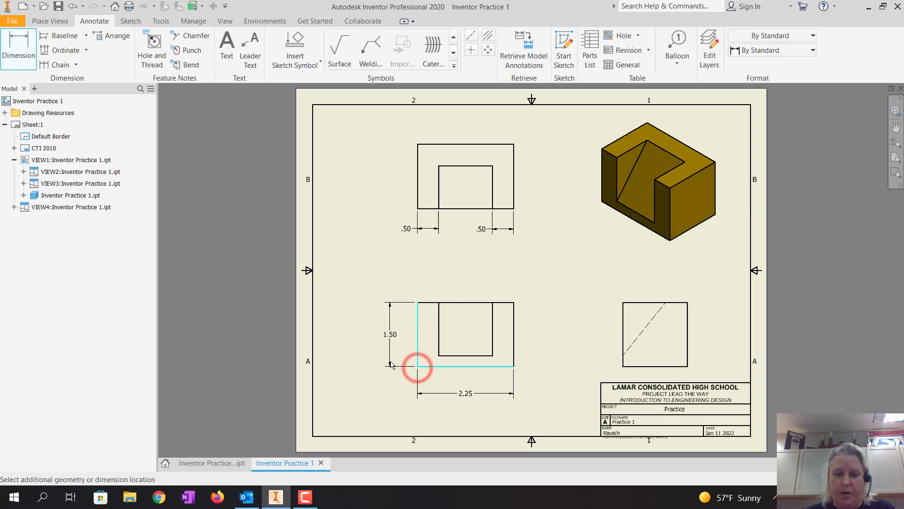
left_click(391, 364)
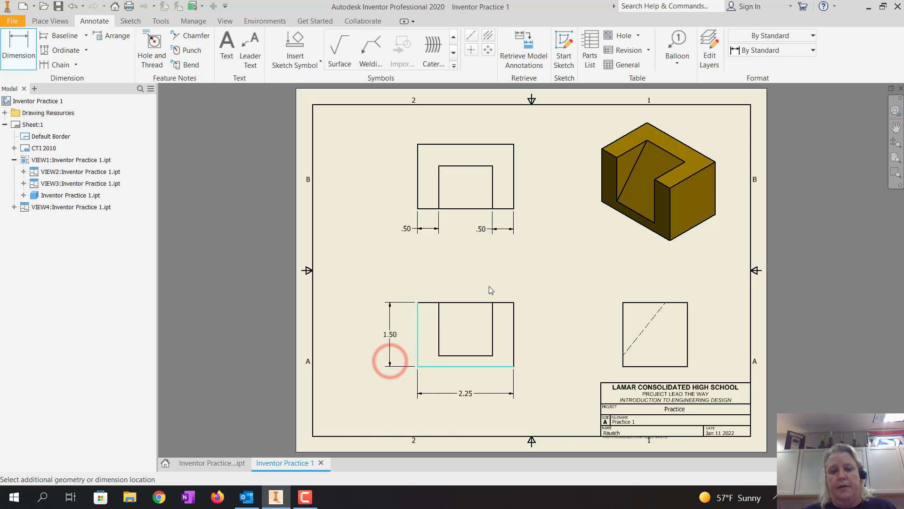
left_click(457, 290)
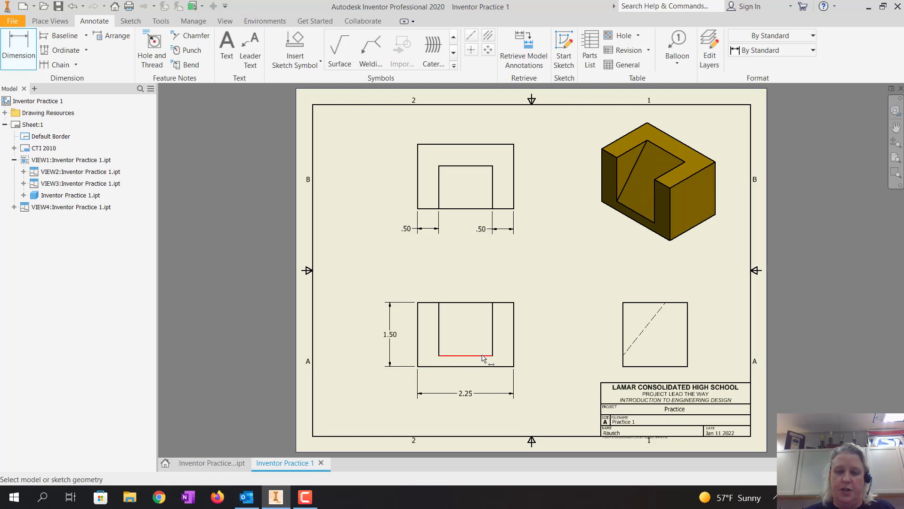
- Dimension the notch floor to the bottom edge as .25, right of the front view
left_click(488, 356)
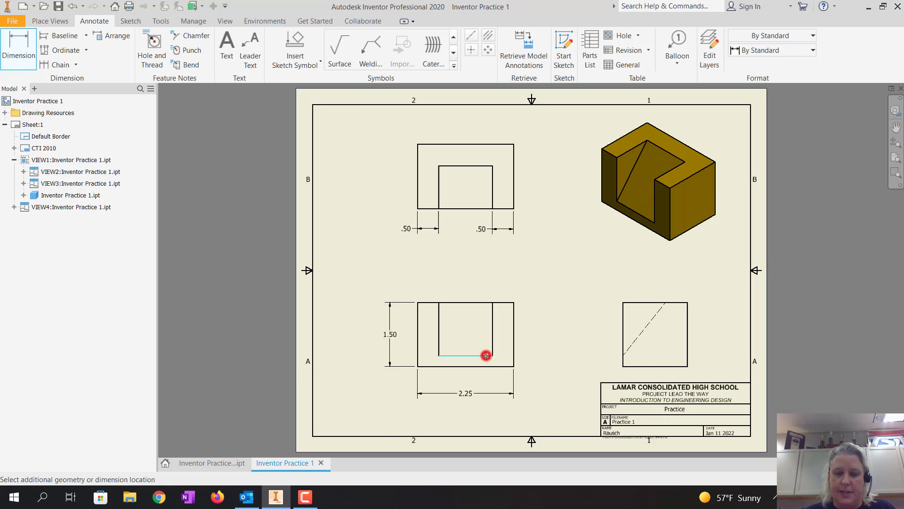
left_click(487, 367)
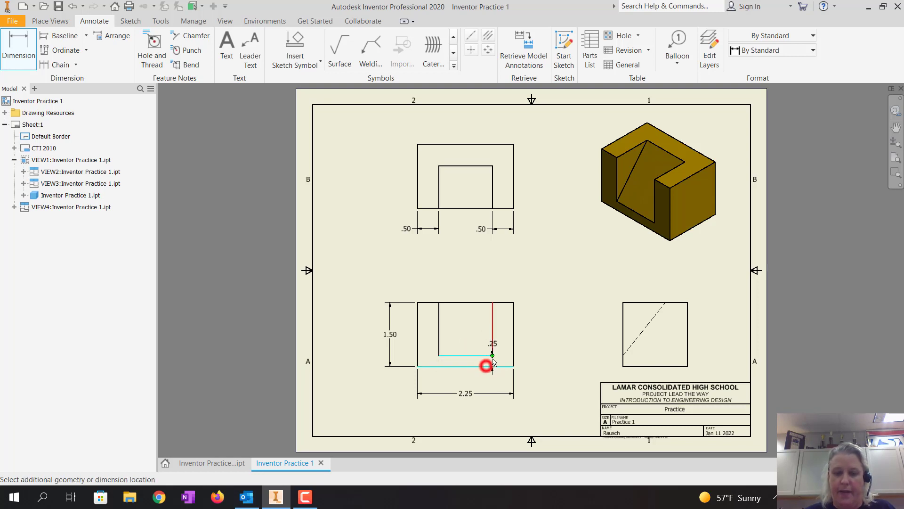
left_click(551, 363)
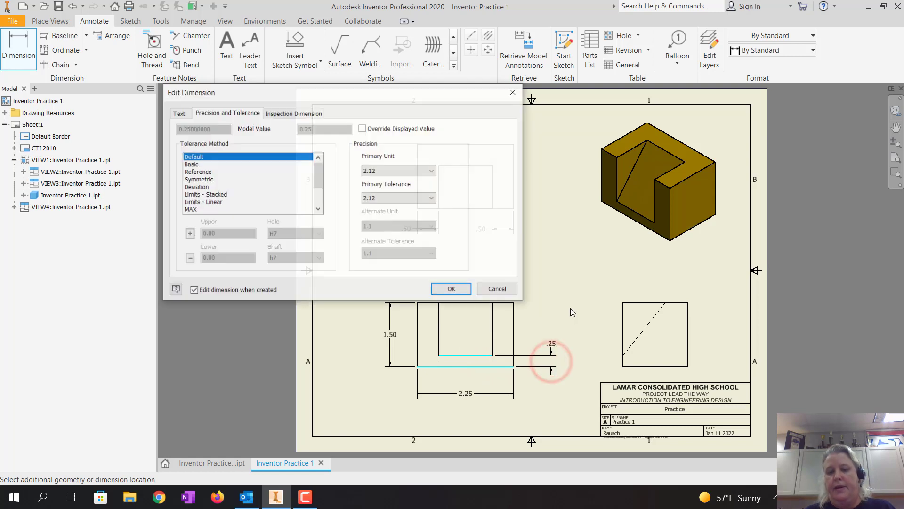
left_click(453, 290)
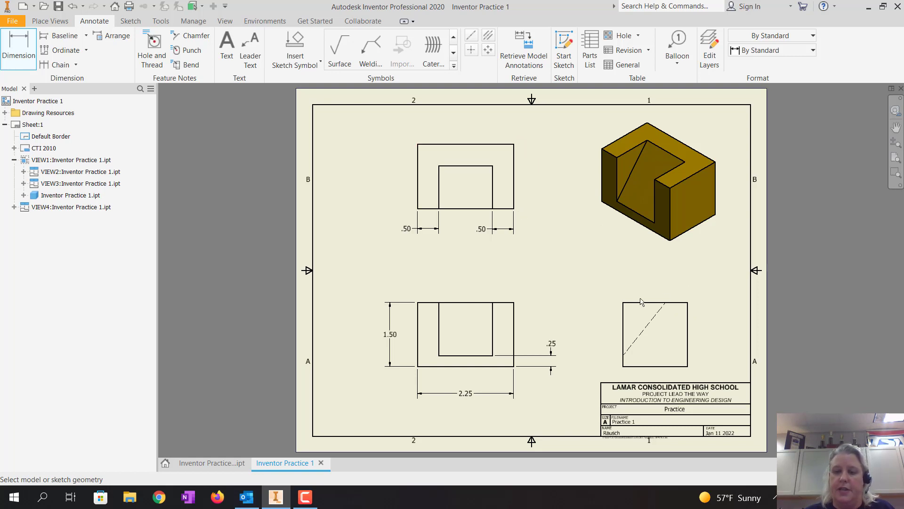
- Dimension the side view's top edge as 1.50 depth, placed above the view
left_click(622, 302)
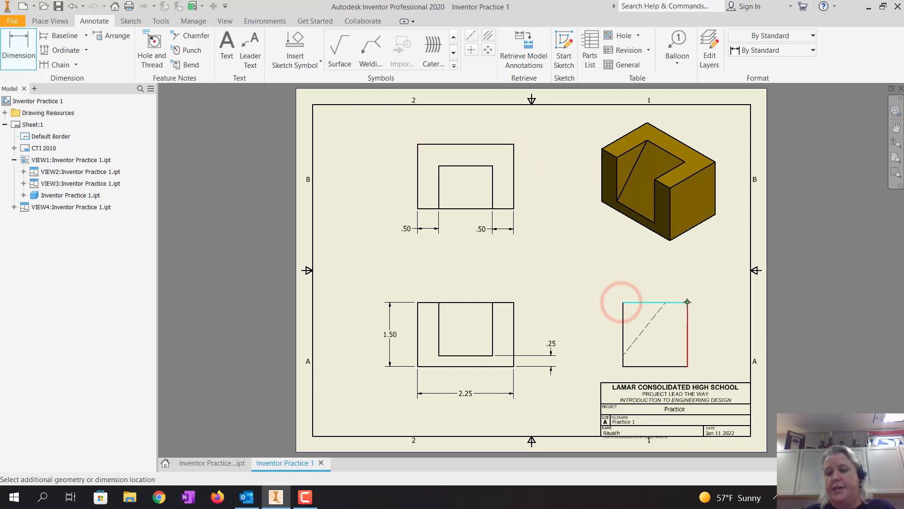
left_click(686, 301)
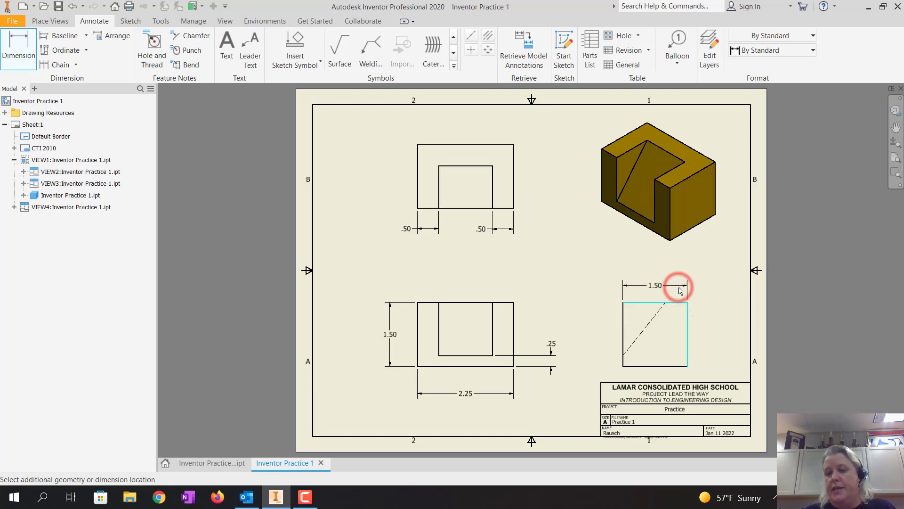
left_click(679, 286)
left_click(452, 289)
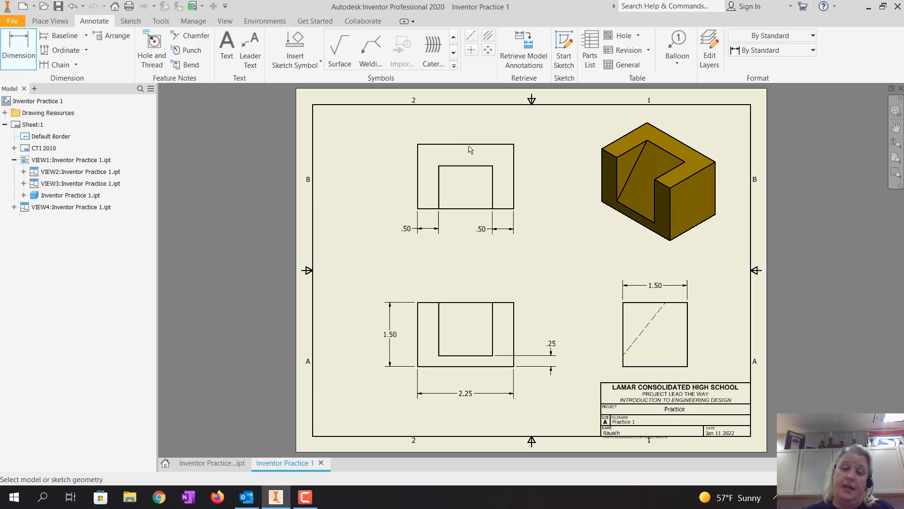
- Locate the notch .50 from the top view's top edge, dimensioned on the left
left_click(439, 174)
left_click(445, 145)
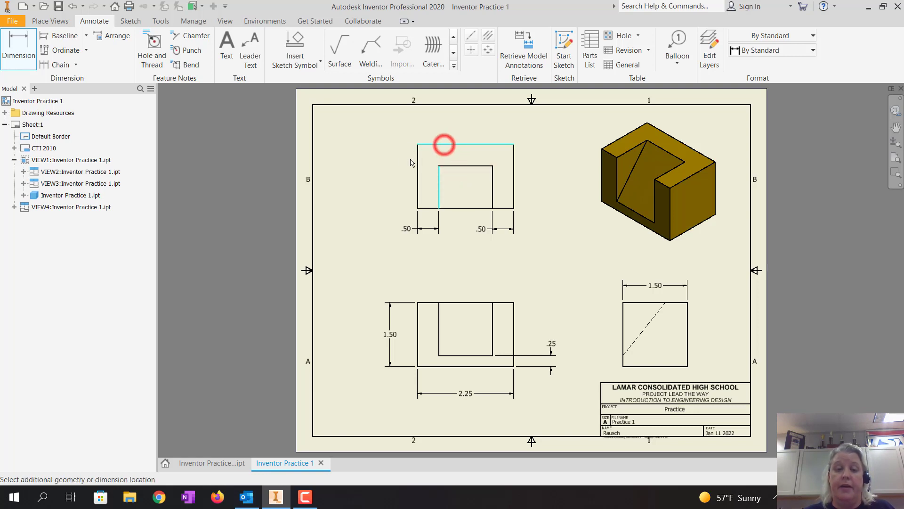
left_click(384, 159)
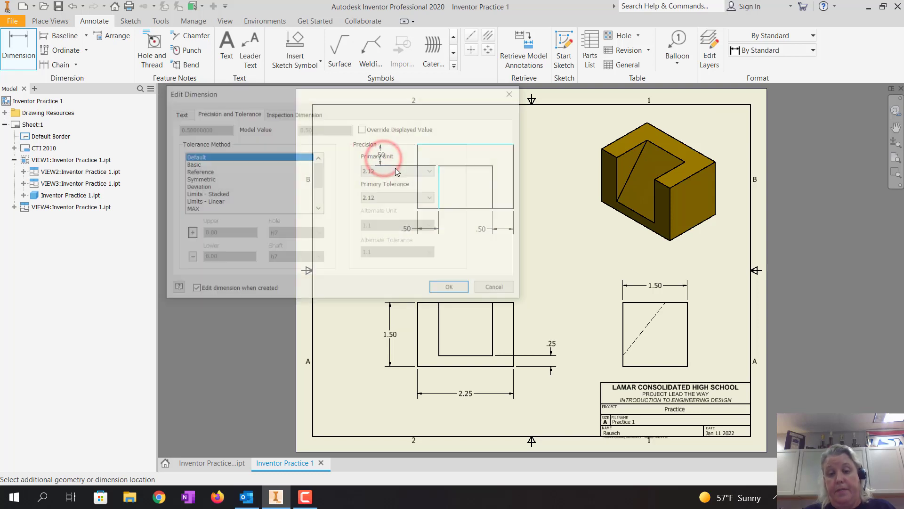
left_click(454, 289)
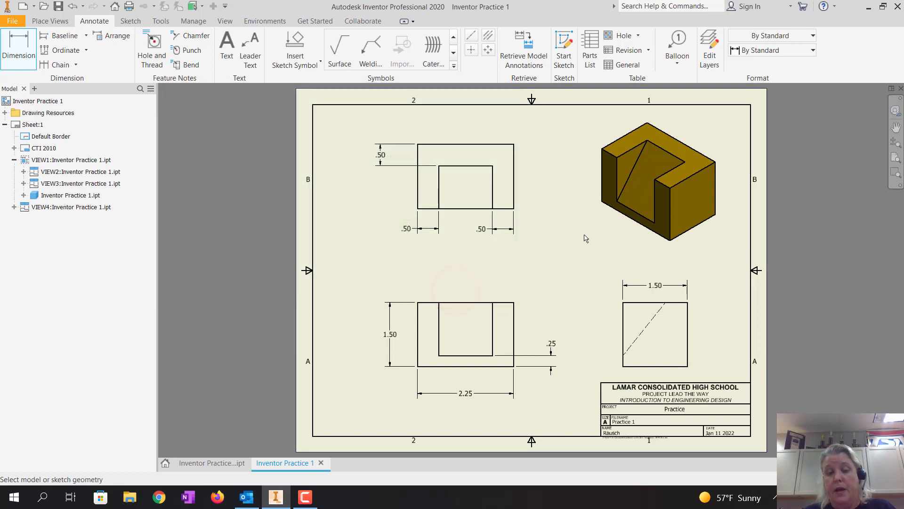